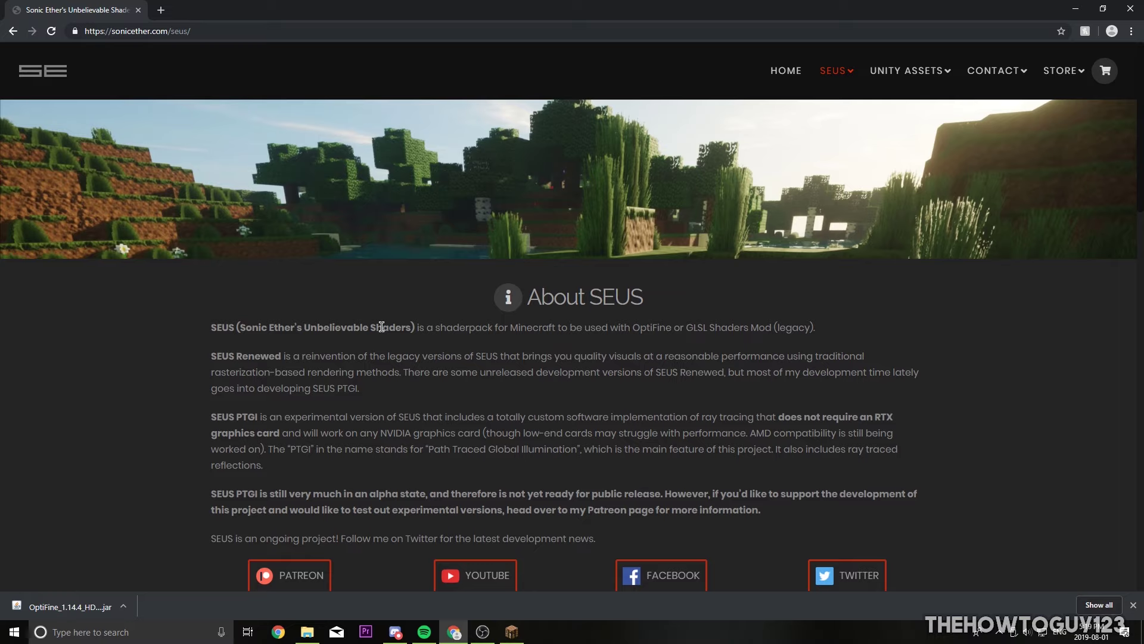
# Step: Find SEUS Renewed v1.0.0 among the SEUS downloads and open its download page
pyautogui.scroll(-5, 459, 288)
pyautogui.scroll(5, 447, 204)
pyautogui.scroll(-10, 409, 294)
pyautogui.scroll(-5, 529, 302)
pyautogui.scroll(2, 636, 231)
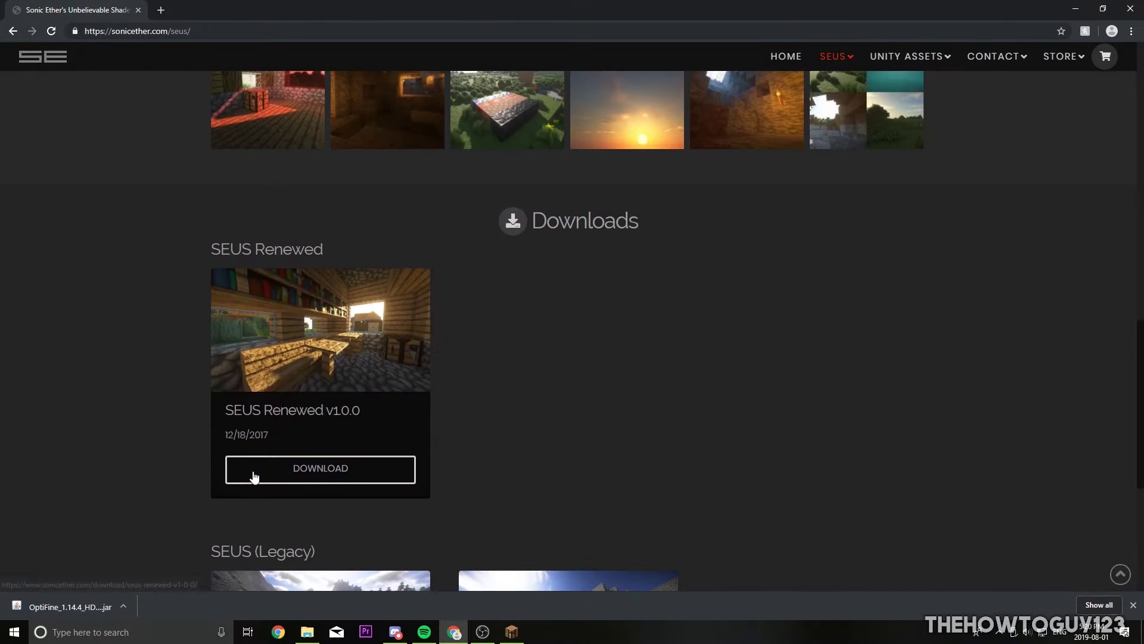
pyautogui.click(291, 477)
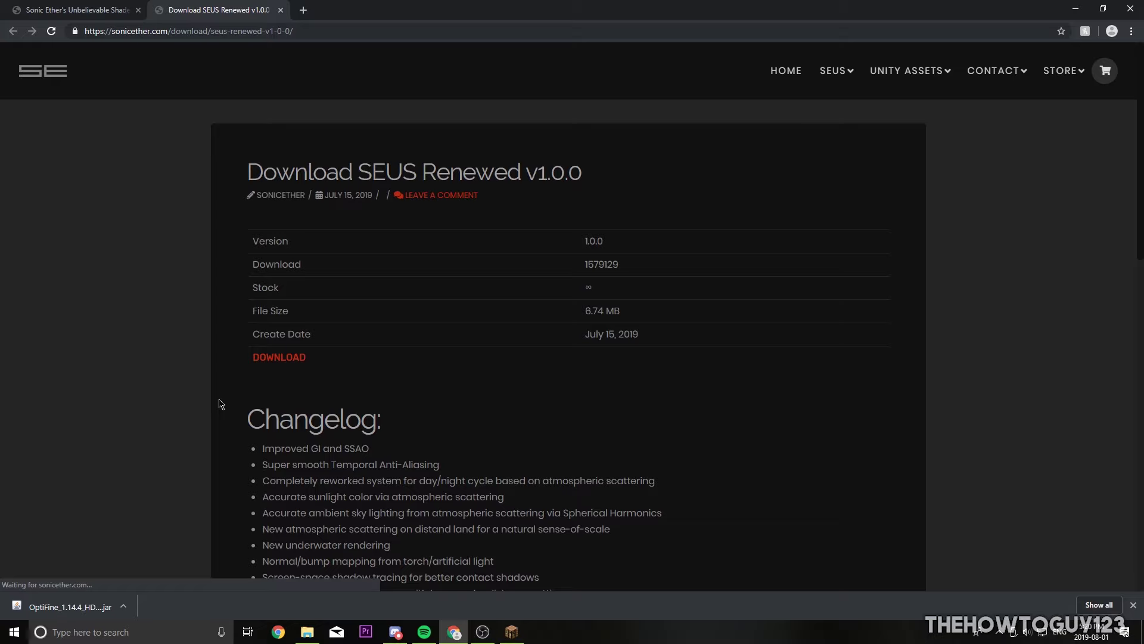
# Step: Agree to the EULA, download the SEUS Renewed v1.0.0 archive and place the zip on the desktop
pyautogui.click(284, 358)
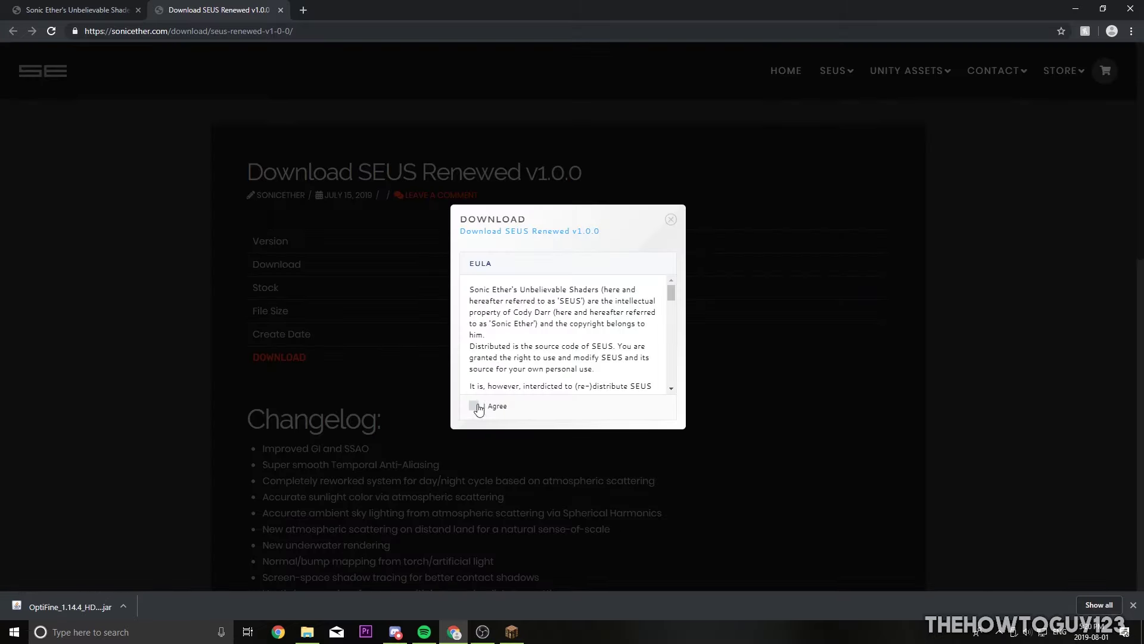
pyautogui.click(474, 401)
pyautogui.click(523, 420)
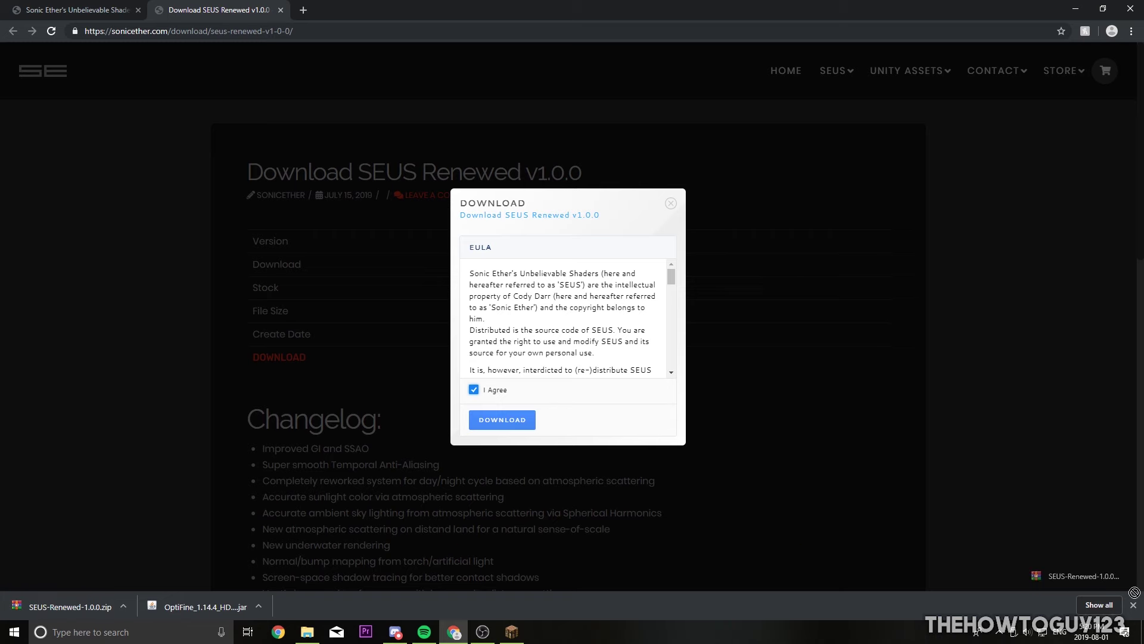
pyautogui.moveTo(31, 614); pyautogui.dragTo(503, 149)
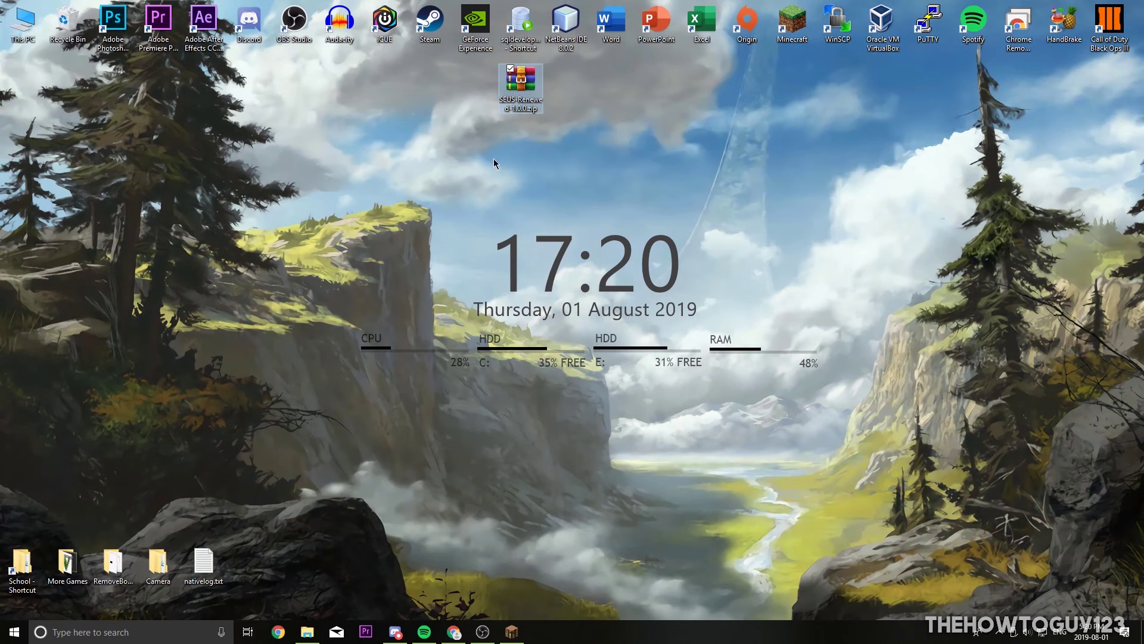
# Step: Switch to Minecraft and open the shaders folder from the shader settings
pyautogui.click(514, 631)
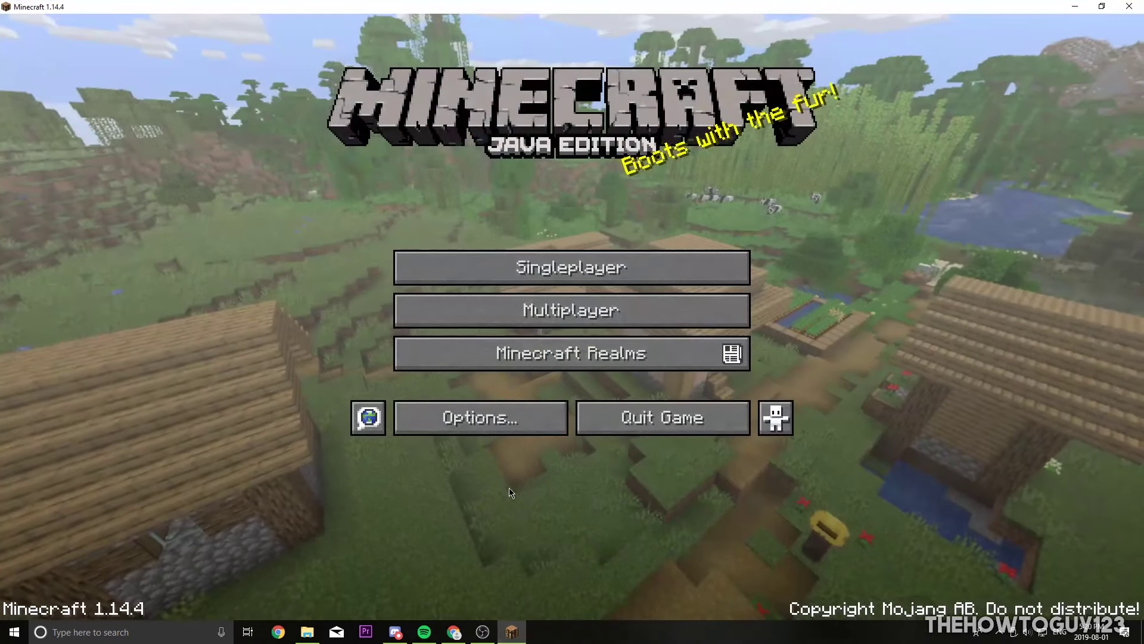
pyautogui.click(516, 433)
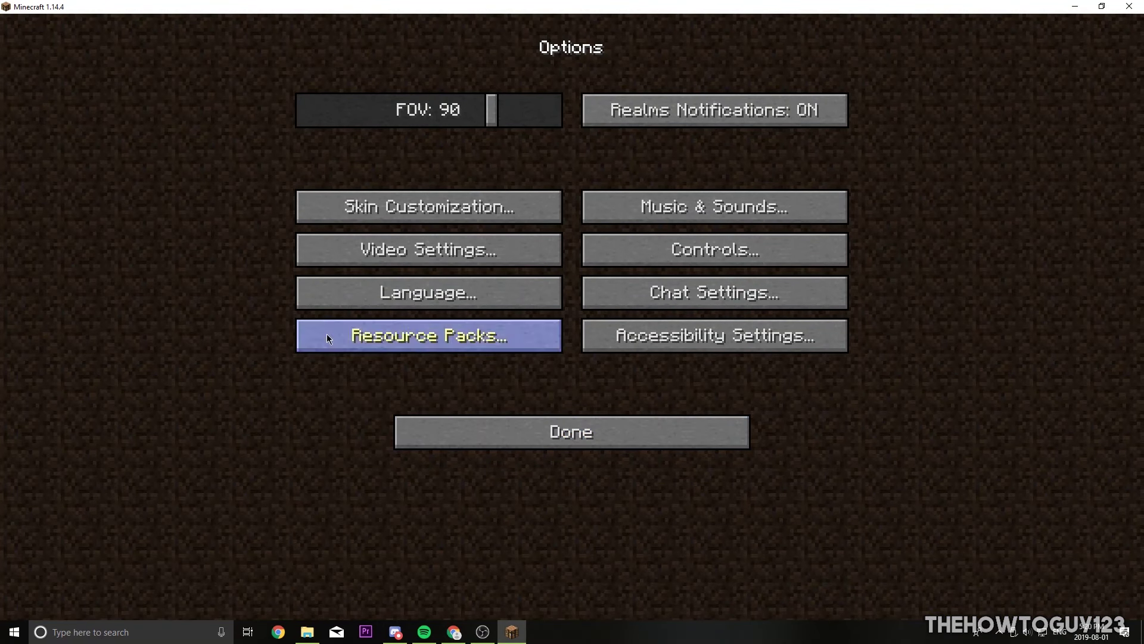
pyautogui.click(484, 251)
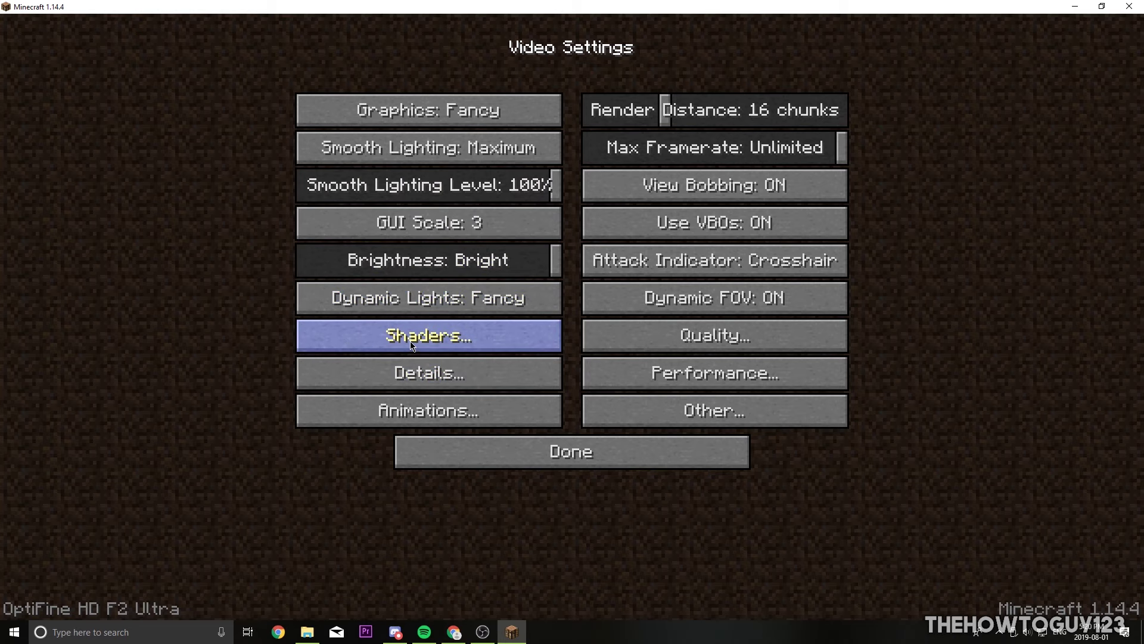
pyautogui.click(436, 341)
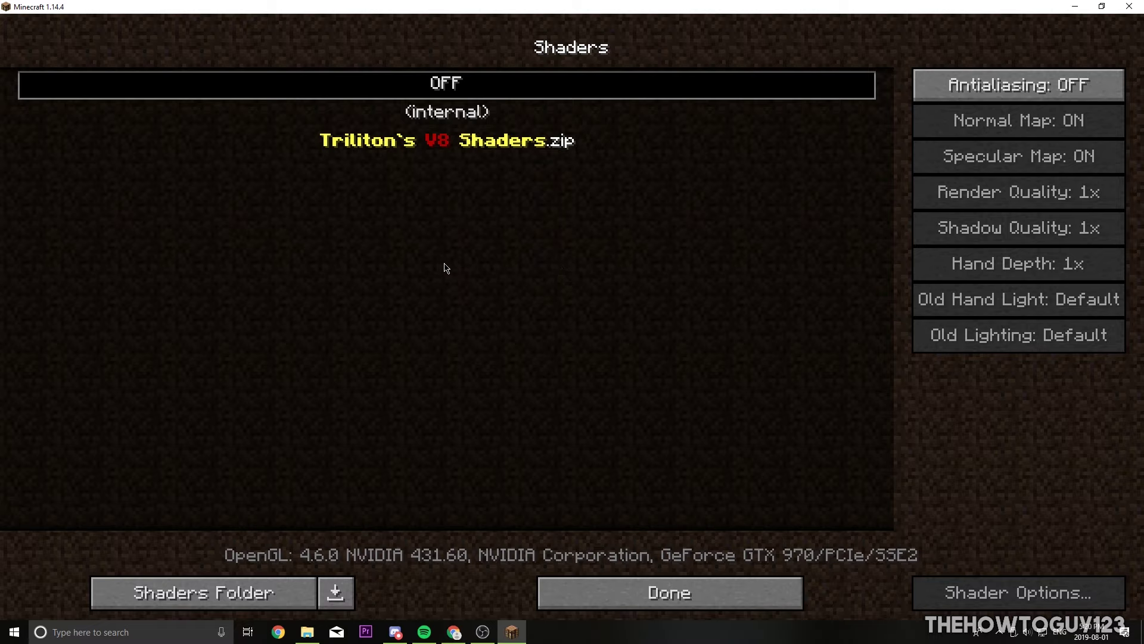
pyautogui.click(244, 593)
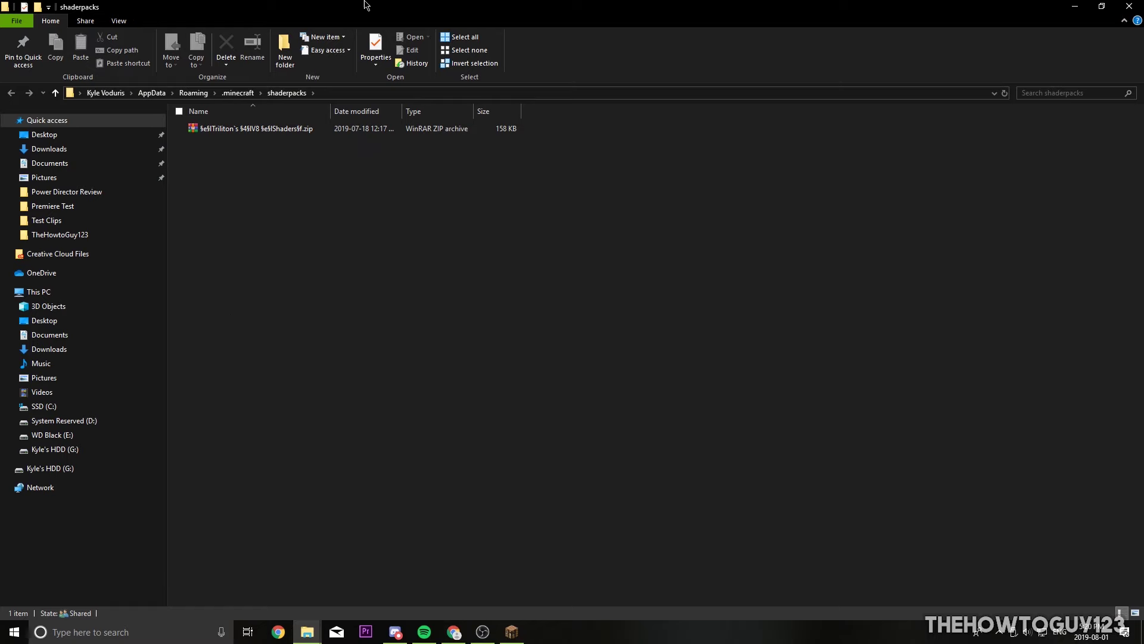
# Step: Arrange the shaderpacks folder beside the desktop and move the SEUS Renewed zip into it
pyautogui.doubleClick(336, 5)
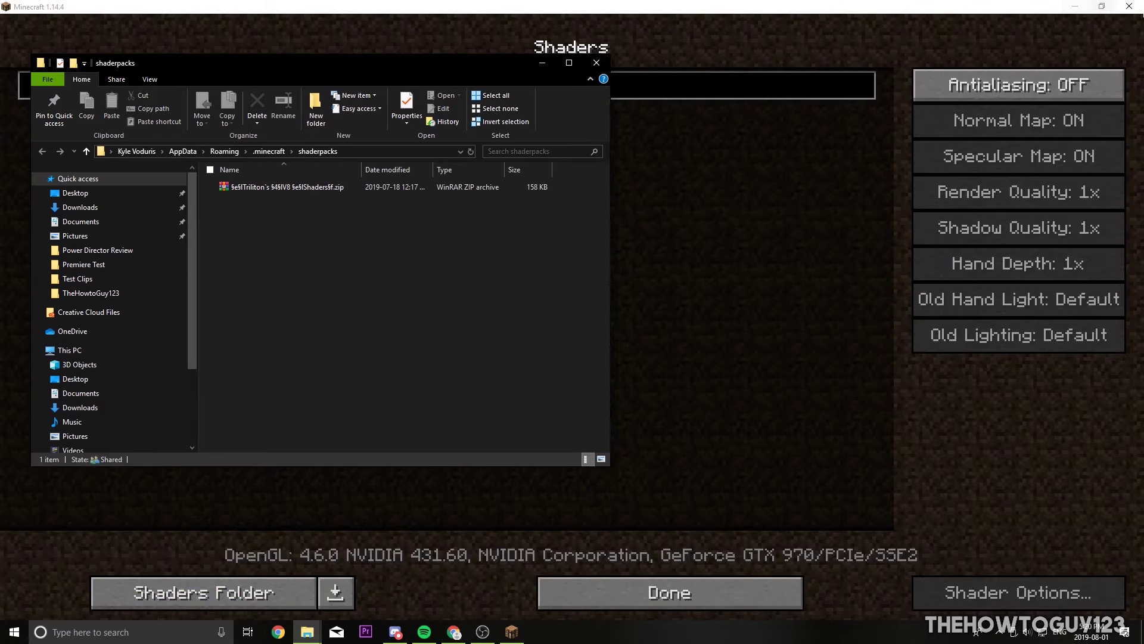
pyautogui.click(1073, 6)
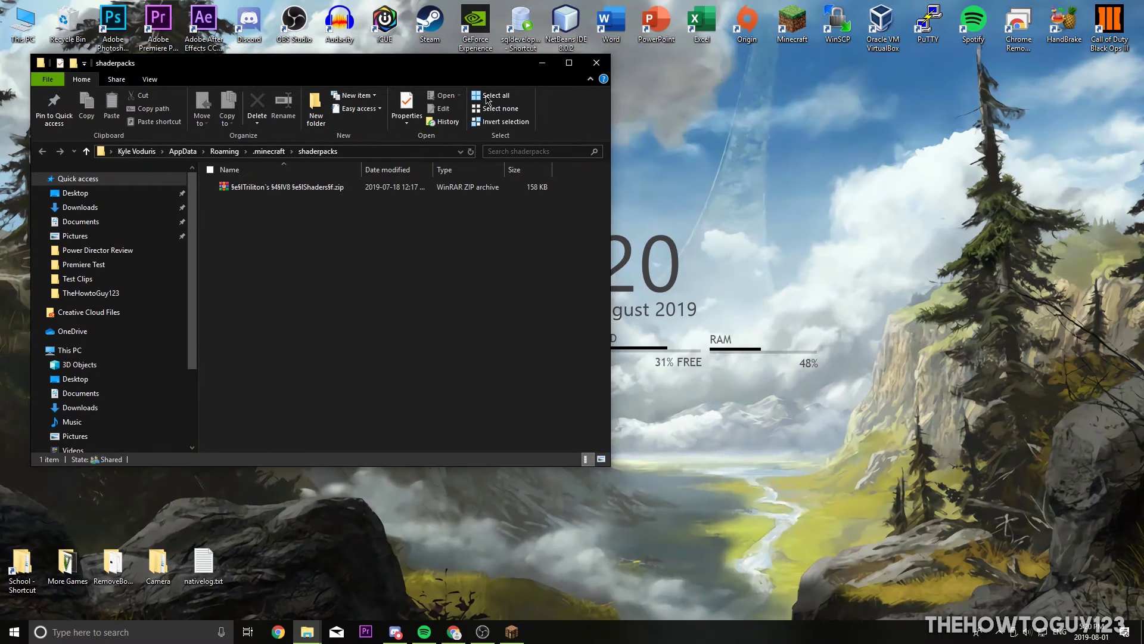
pyautogui.press('super+Right')
pyautogui.click(552, 223)
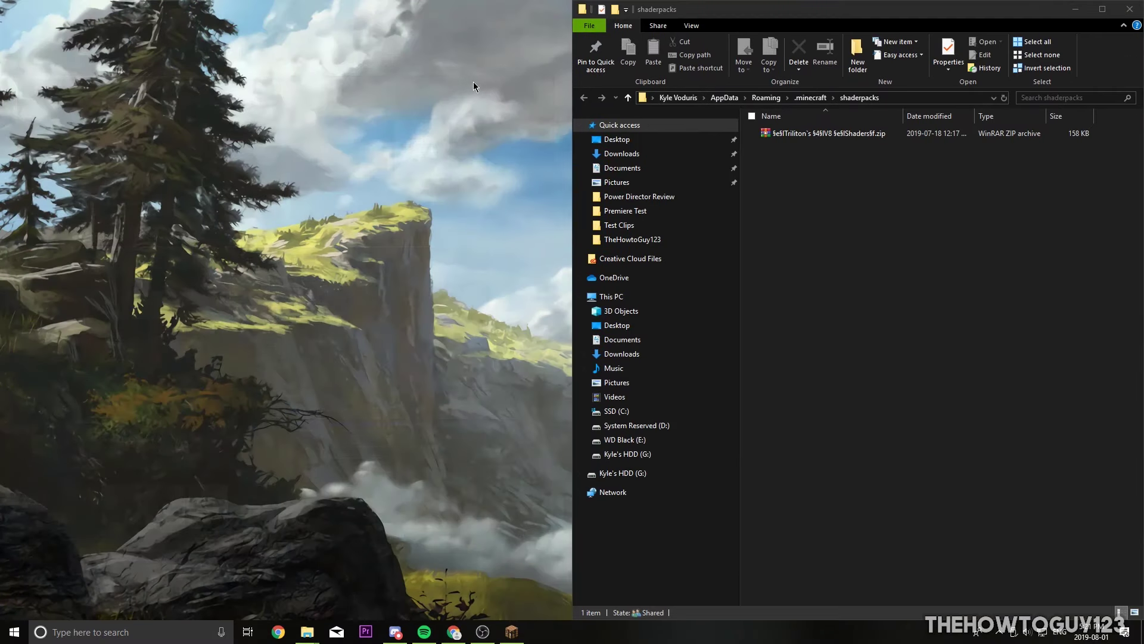
pyautogui.moveTo(523, 78); pyautogui.dragTo(822, 195)
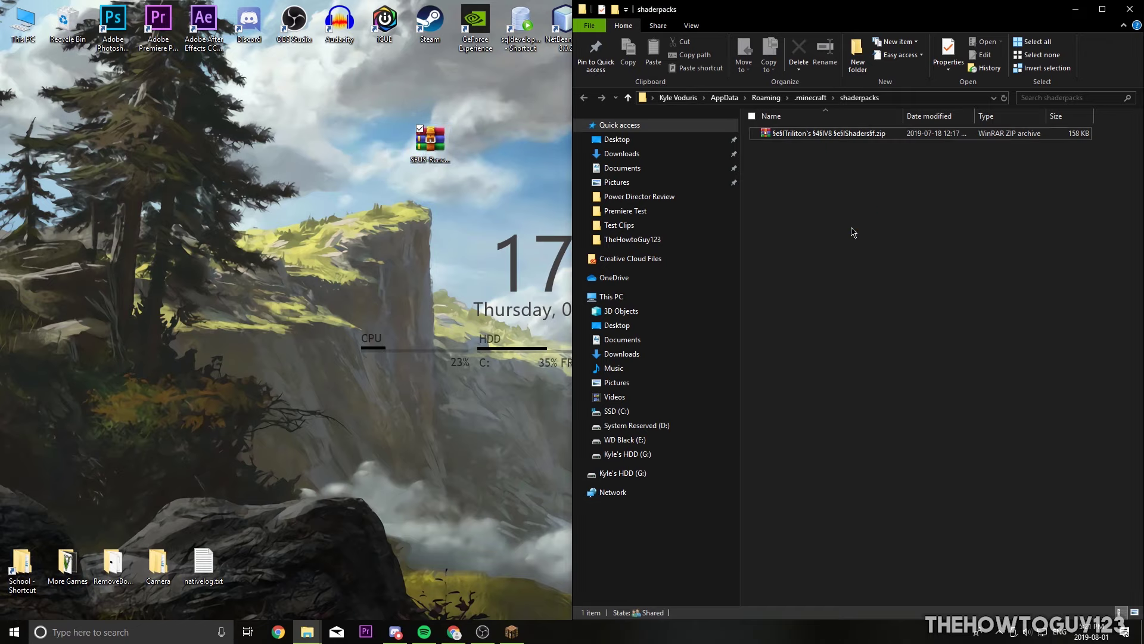
# Step: Close the shaderpacks folder, return to Minecraft and activate the SEUS-Renewed-1.0.0.zip shader pack
pyautogui.click(1130, 9)
pyautogui.click(512, 631)
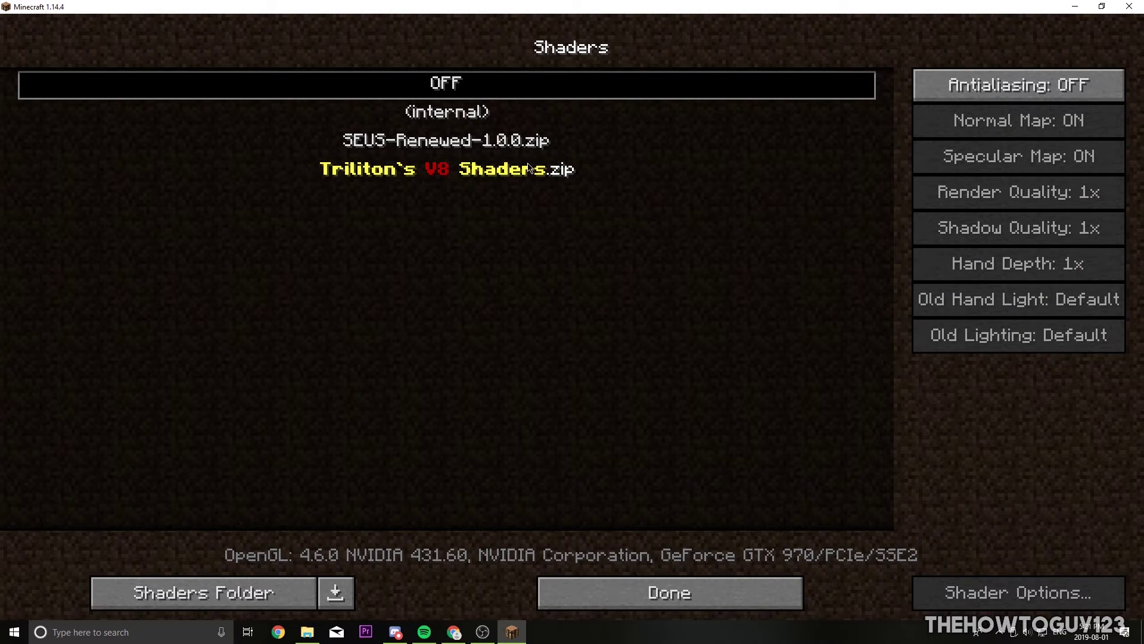
pyautogui.click(378, 140)
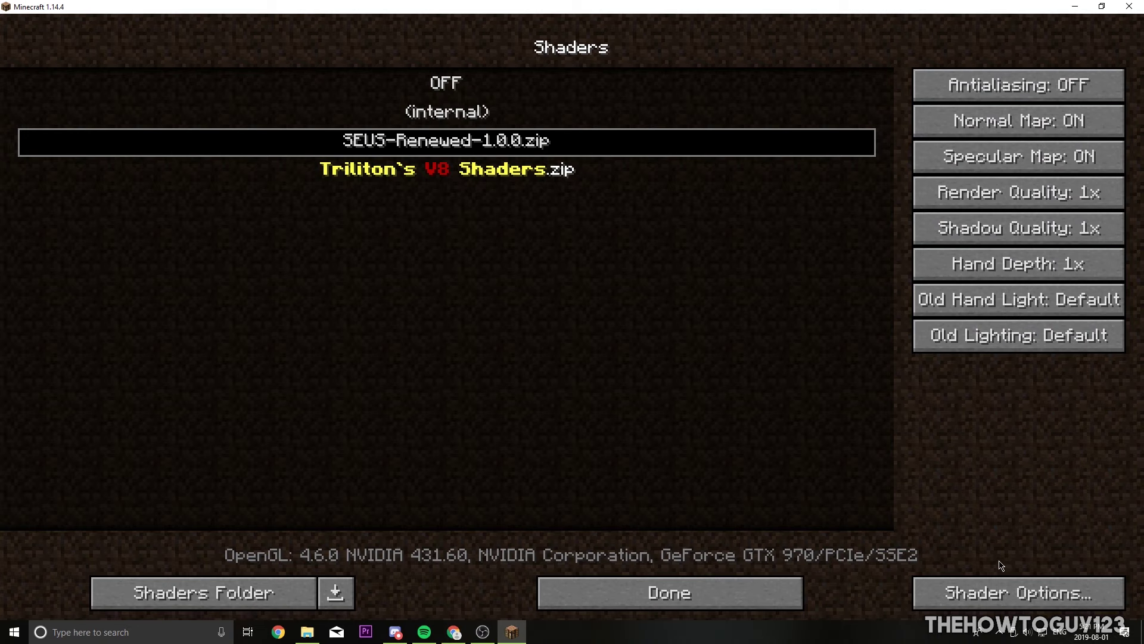
# Step: Review the shader pack's Lighting & Shadows, Advanced GI and Atmospherics options, then return to the shader list
pyautogui.click(1046, 596)
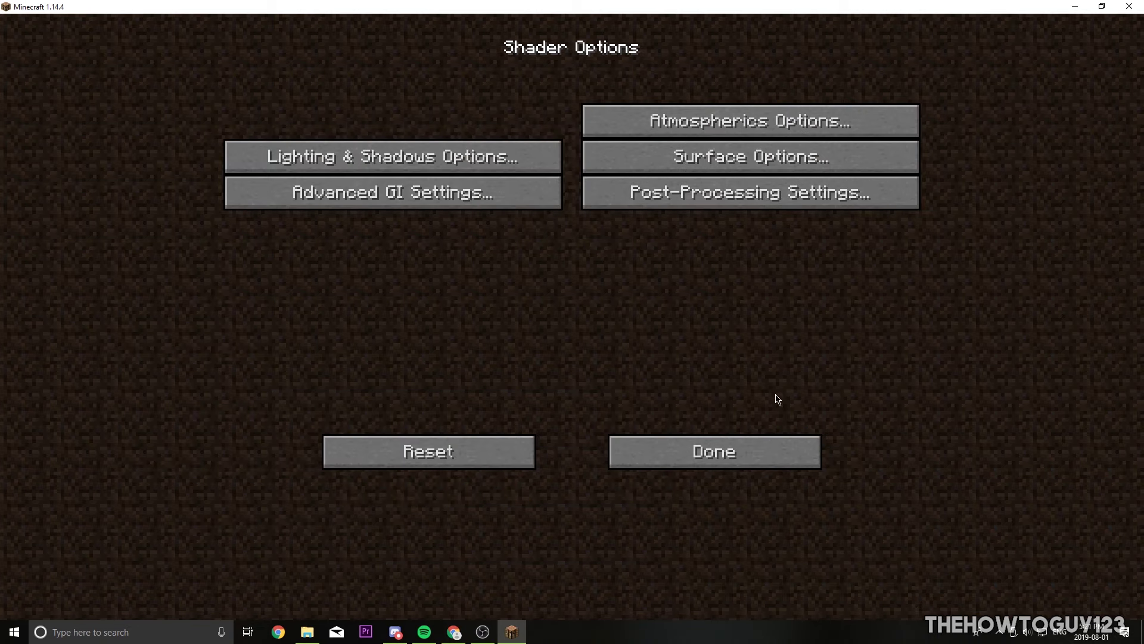
pyautogui.click(381, 156)
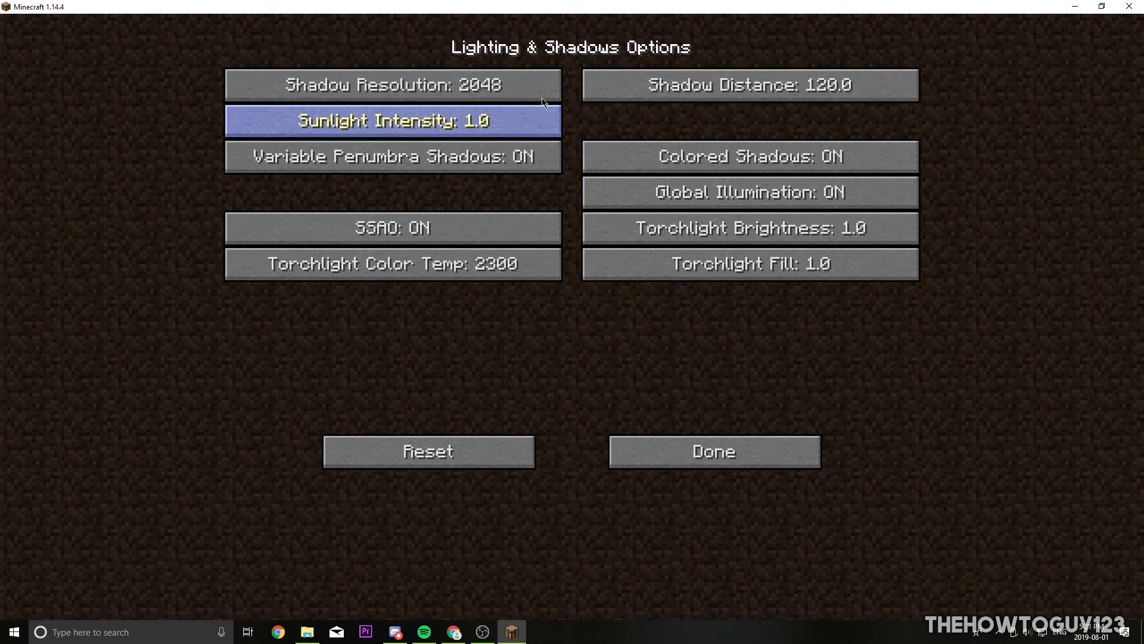
pyautogui.click(695, 441)
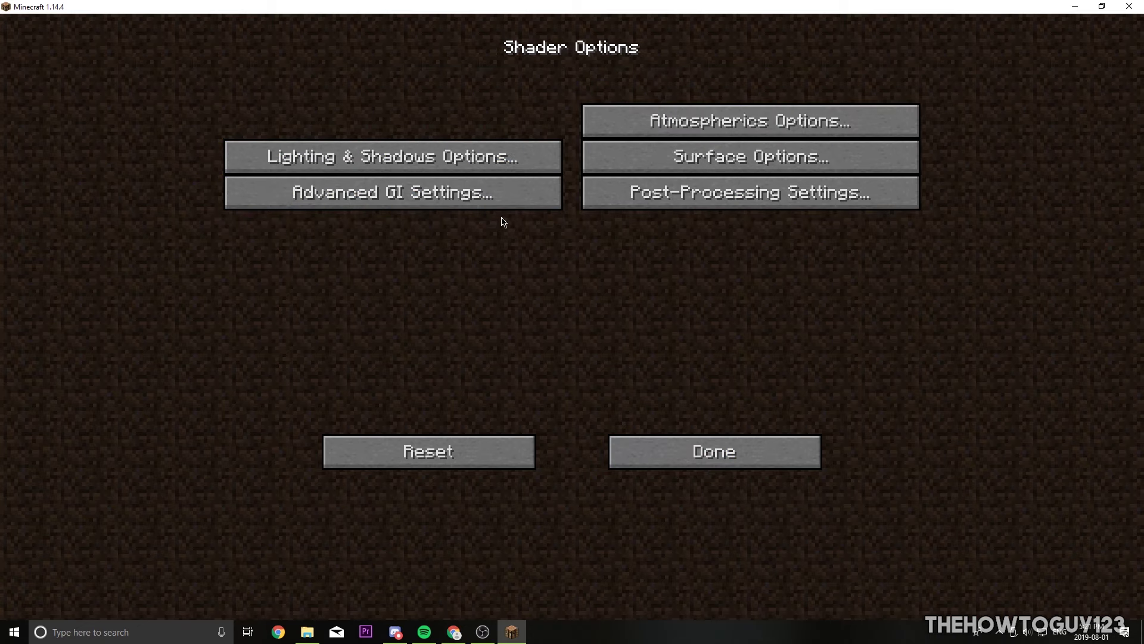
pyautogui.click(475, 200)
pyautogui.click(723, 464)
pyautogui.click(751, 119)
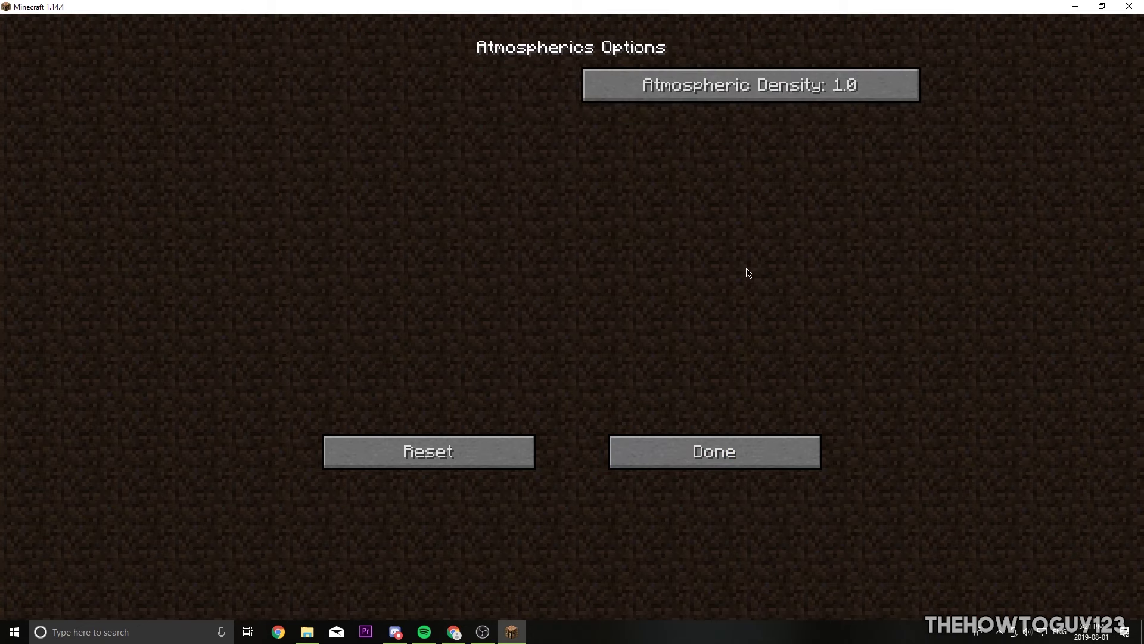
pyautogui.click(747, 441)
pyautogui.click(751, 465)
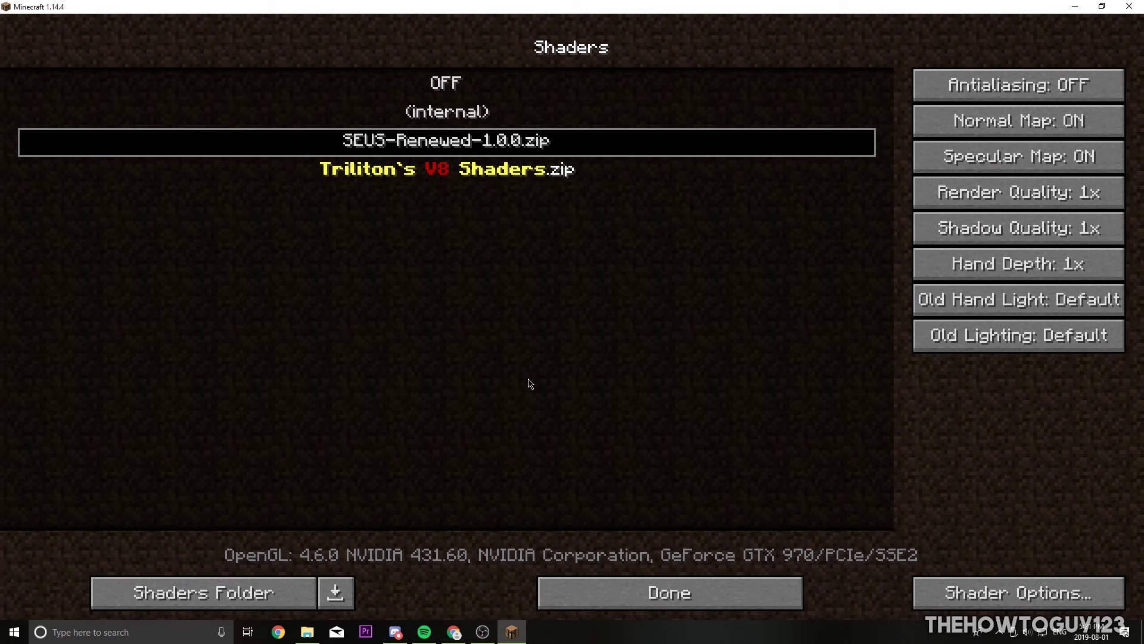
# Step: Leave the shader, video and general settings and open the list of singleplayer worlds
pyautogui.click(553, 580)
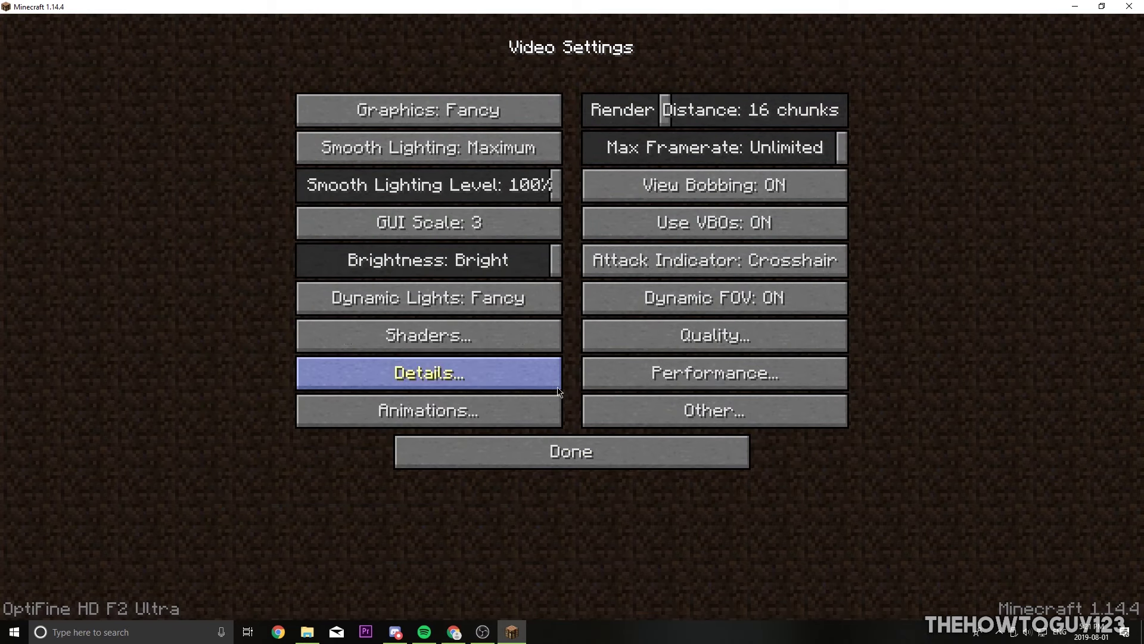
pyautogui.click(573, 444)
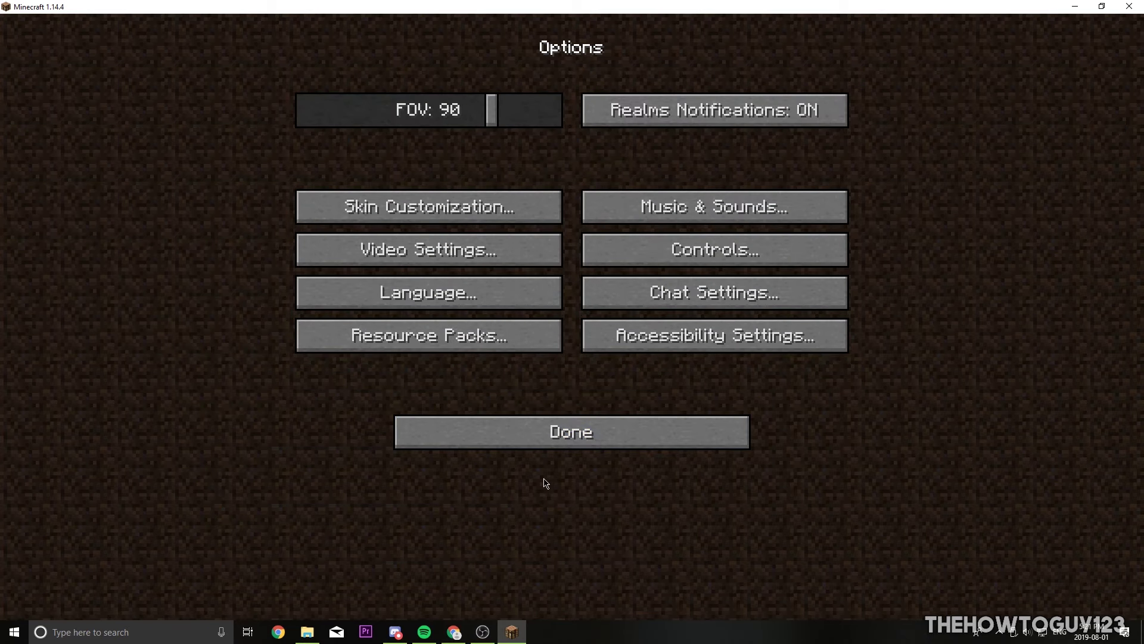
pyautogui.click(505, 426)
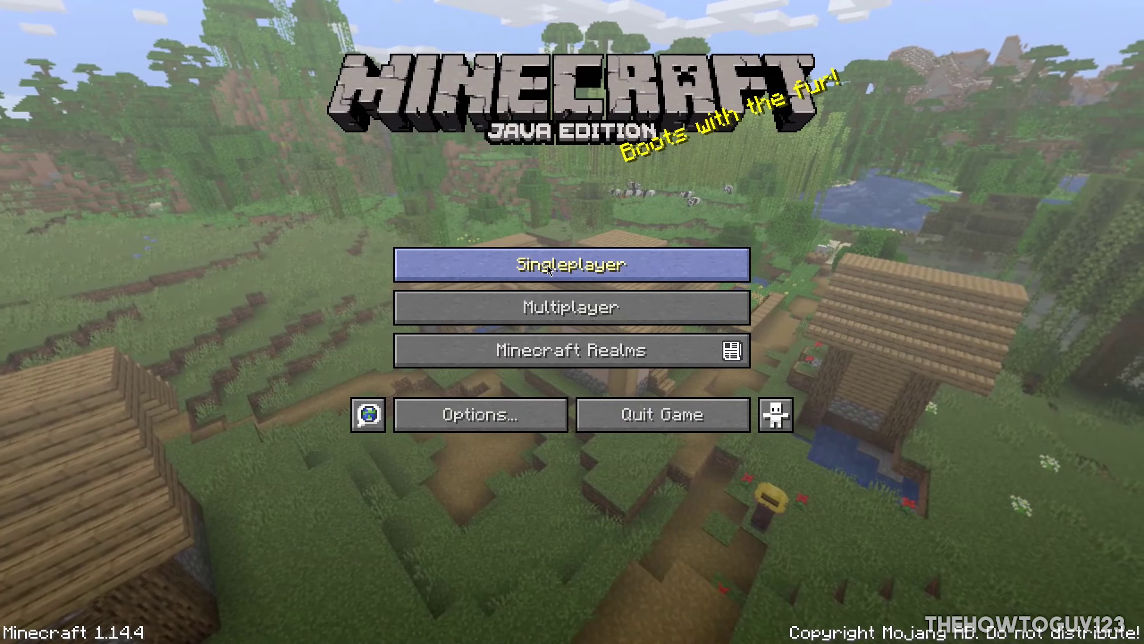
pyautogui.click(569, 260)
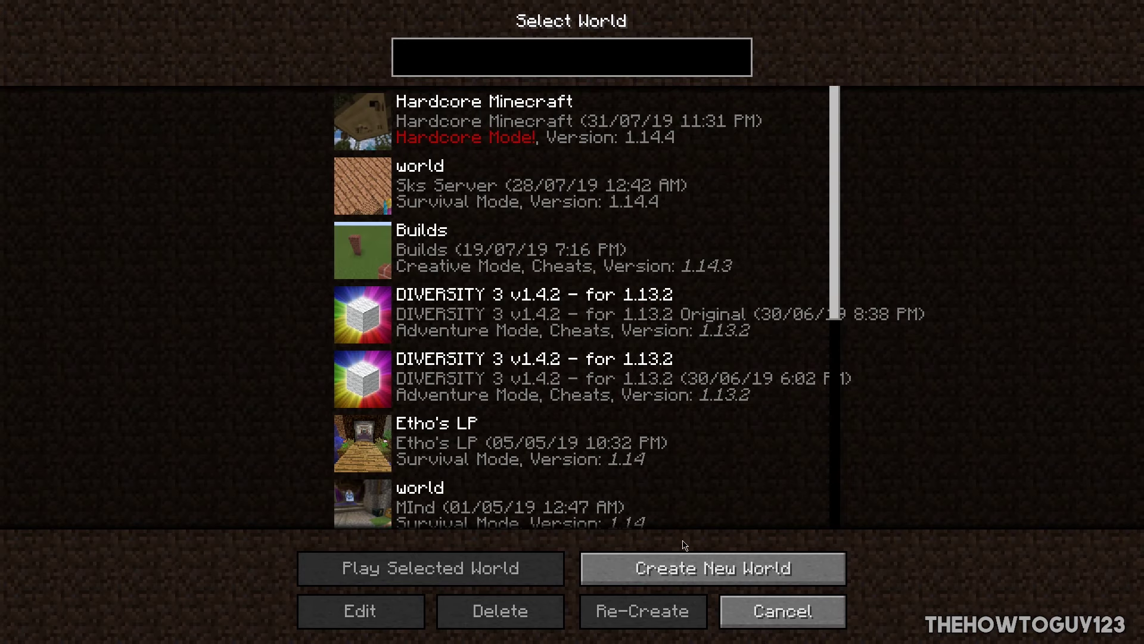
# Step: Create a new singleplayer world named "Shaders" with the game mode set to Creative
pyautogui.click(685, 560)
pyautogui.click(548, 222)
pyautogui.click(548, 222)
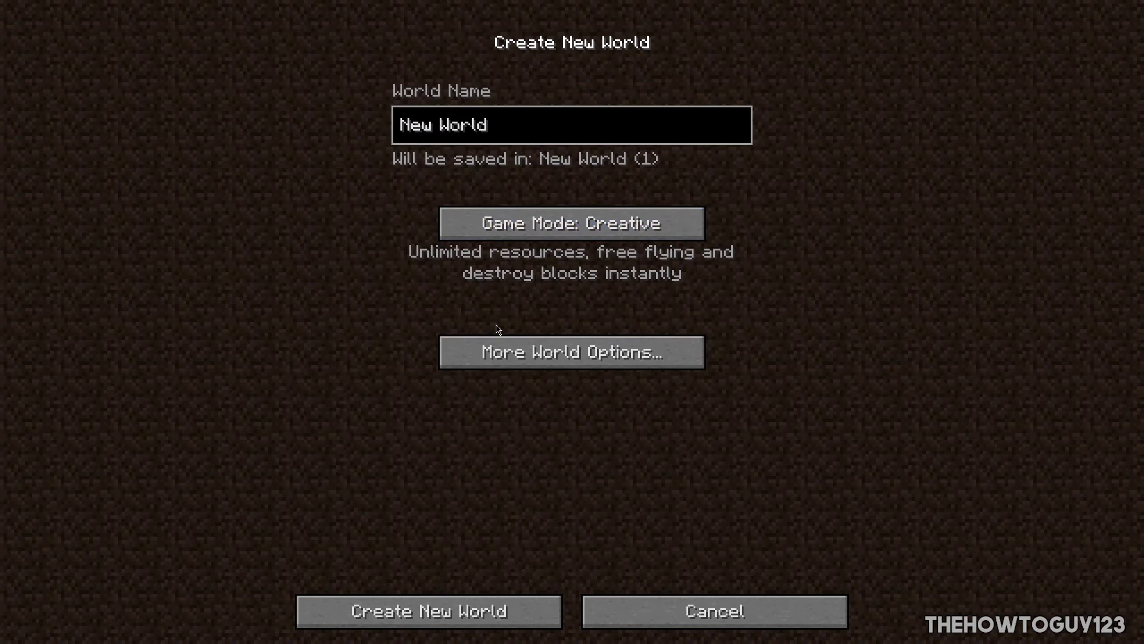
pyautogui.hotkey('ctrl', 'a')
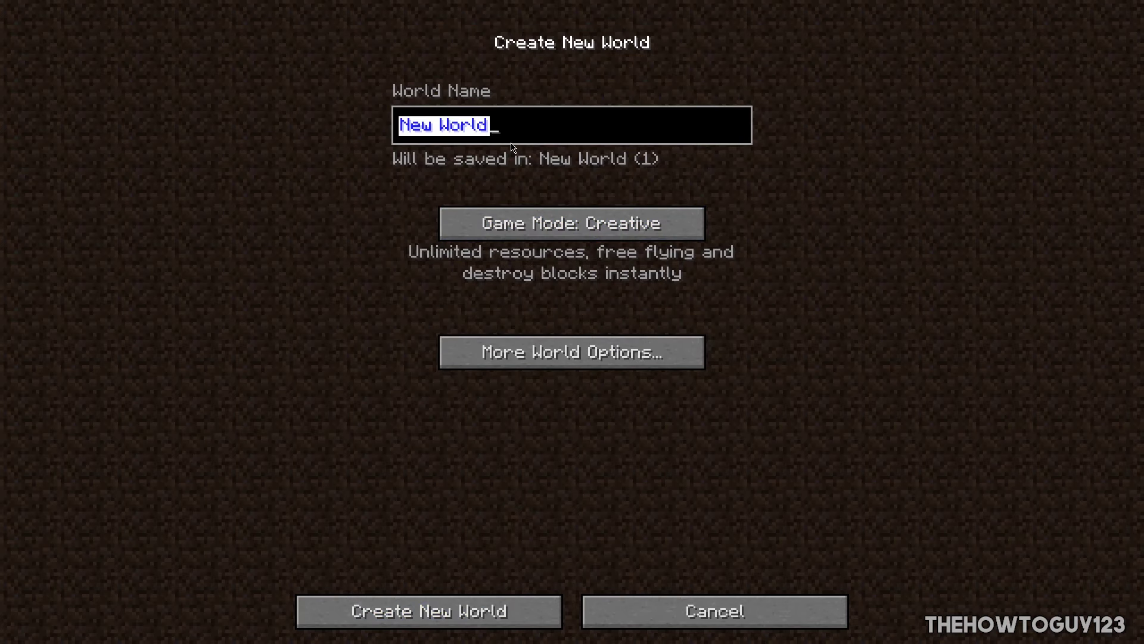
pyautogui.write('Shaders')
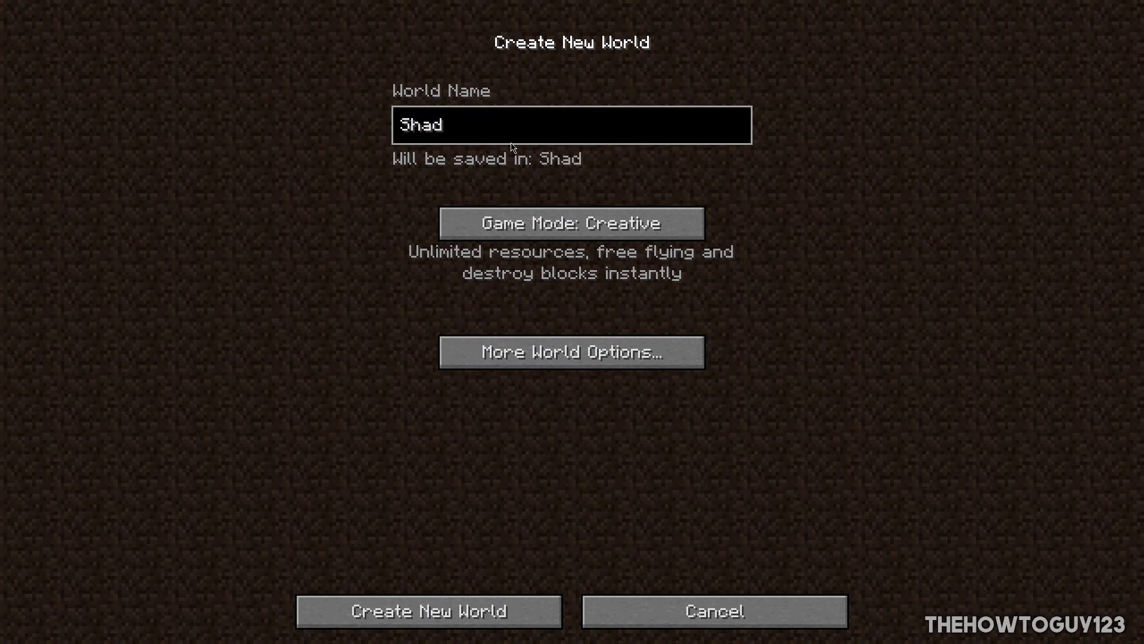
pyautogui.click(444, 624)
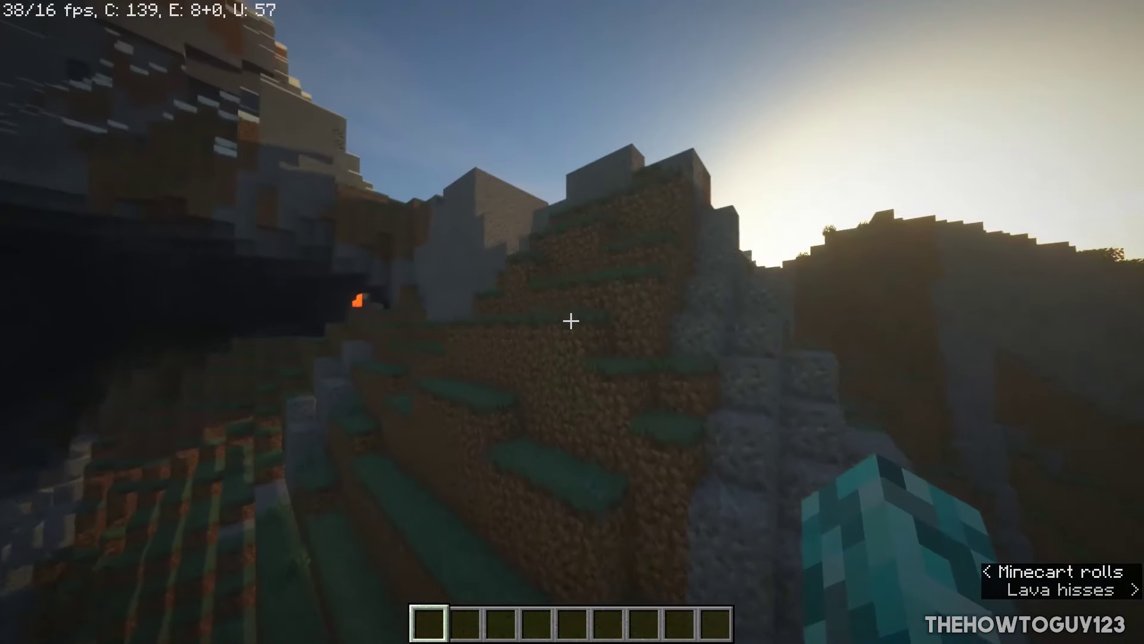
# Step: Show the debug information overlay and move around the terrain to examine the shader's lighting and frame rate
pyautogui.press('F3')
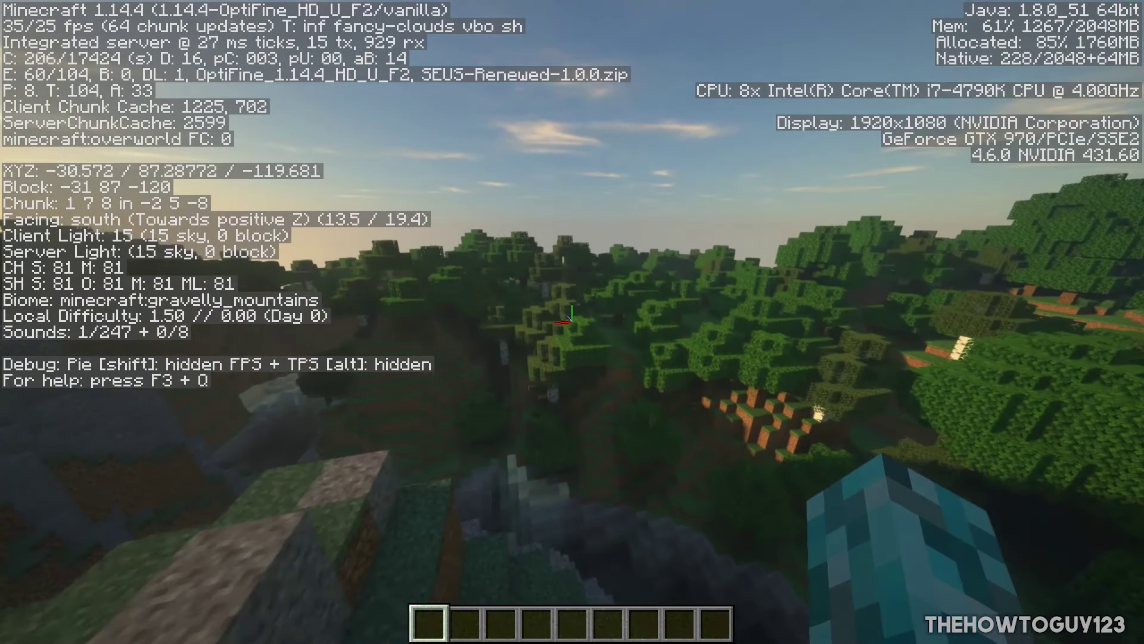
pyautogui.press('w')
pyautogui.press('space')
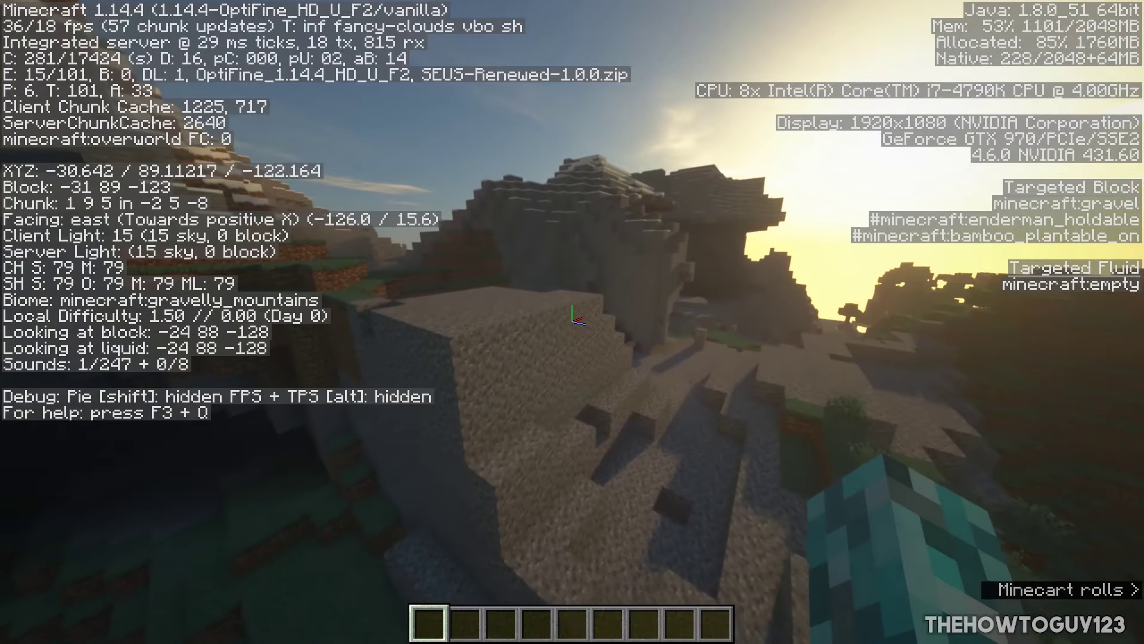
pyautogui.press('shift')
pyautogui.press('w')
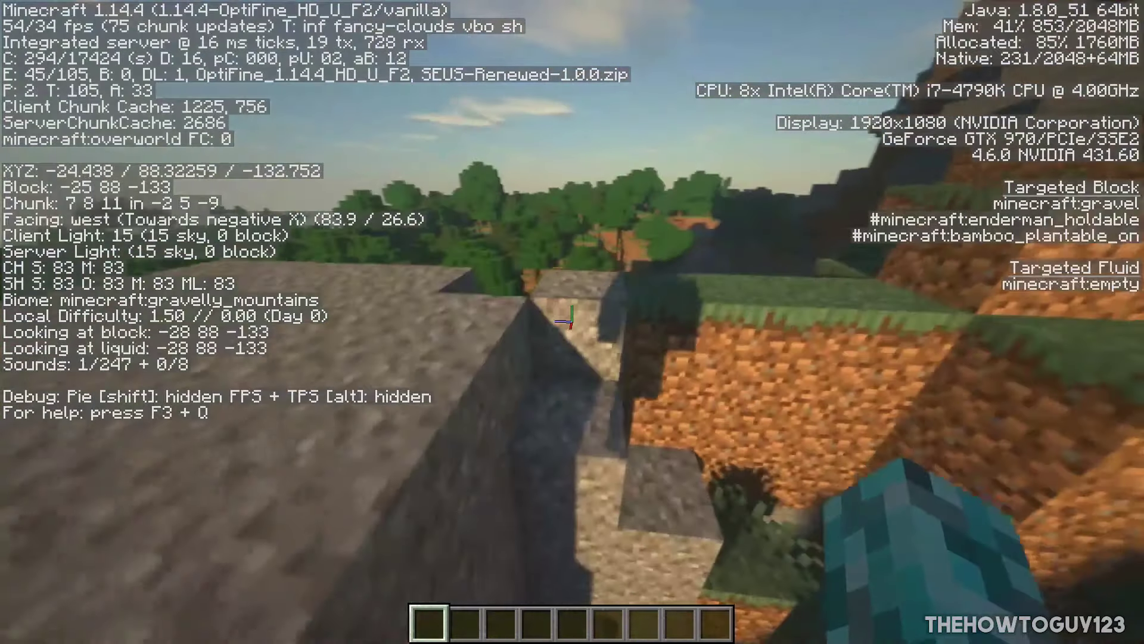